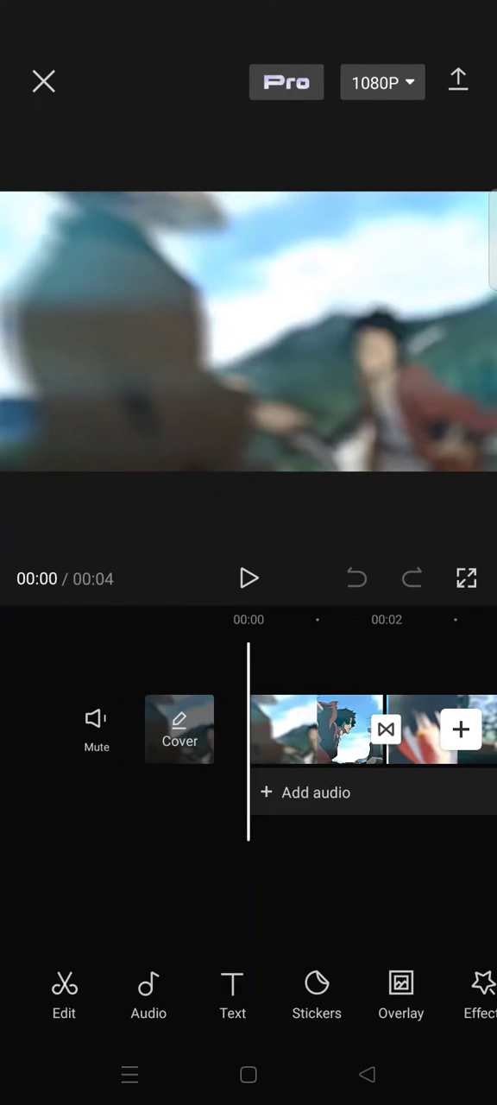
{"action": "left_click_drag", "start_coordinate": [190, 801], "coordinate": [147, 811]}
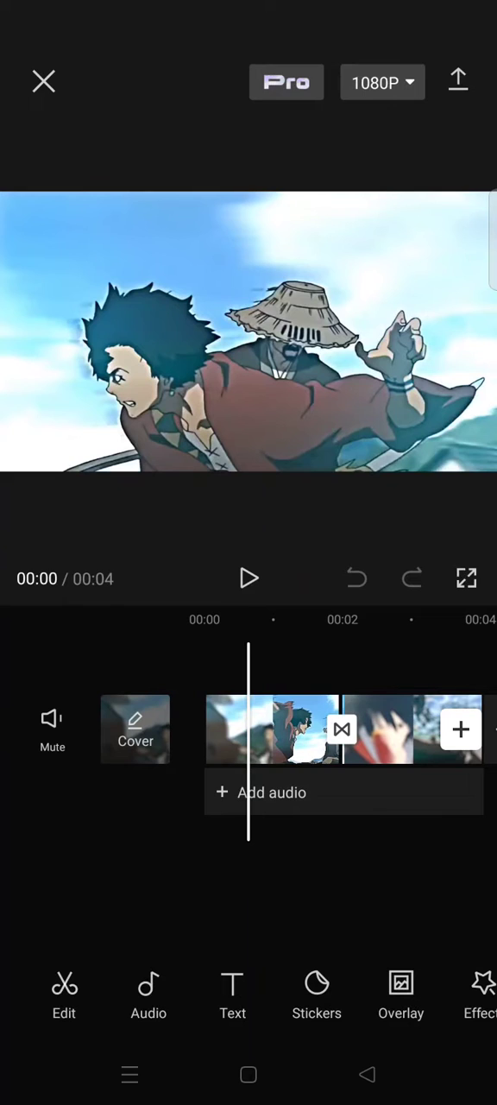
Select the first 2-second anime clip, scrubbing back to the video's start.
{"action": "left_click_drag", "start_coordinate": [244, 794], "coordinate": [173, 794]}
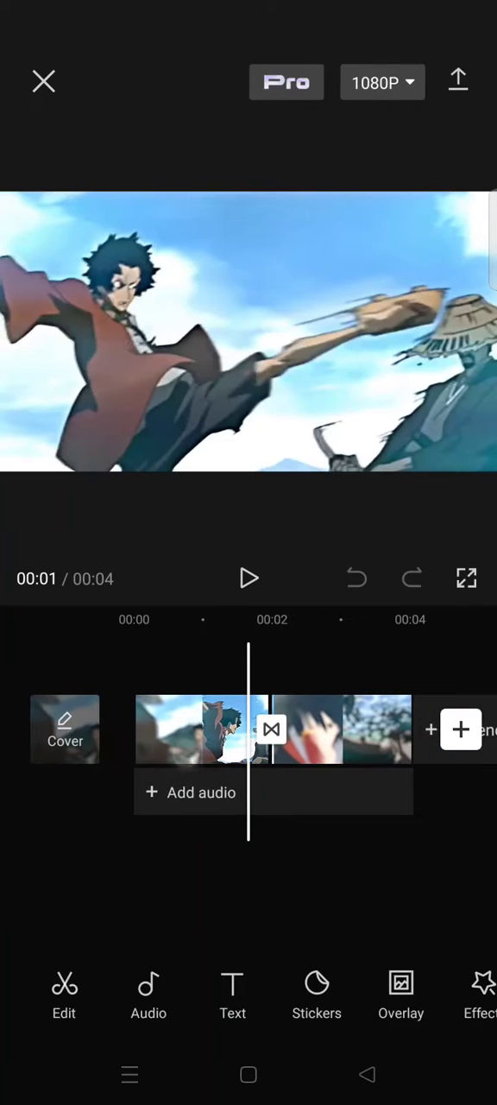
{"action": "left_click", "coordinate": [186, 730]}
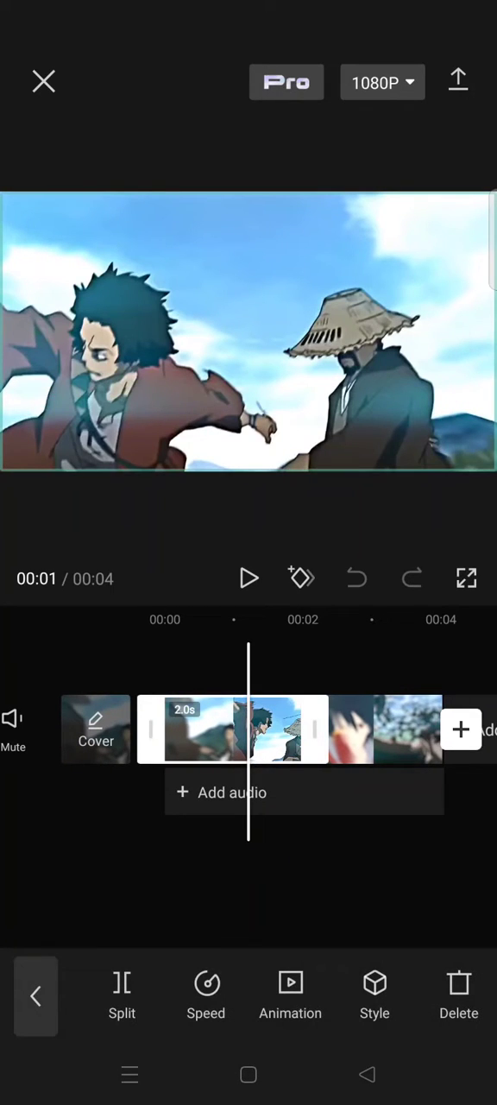
{"action": "left_click_drag", "start_coordinate": [303, 809], "coordinate": [388, 809]}
{"action": "left_click", "coordinate": [129, 863]}
{"action": "left_click", "coordinate": [309, 730]}
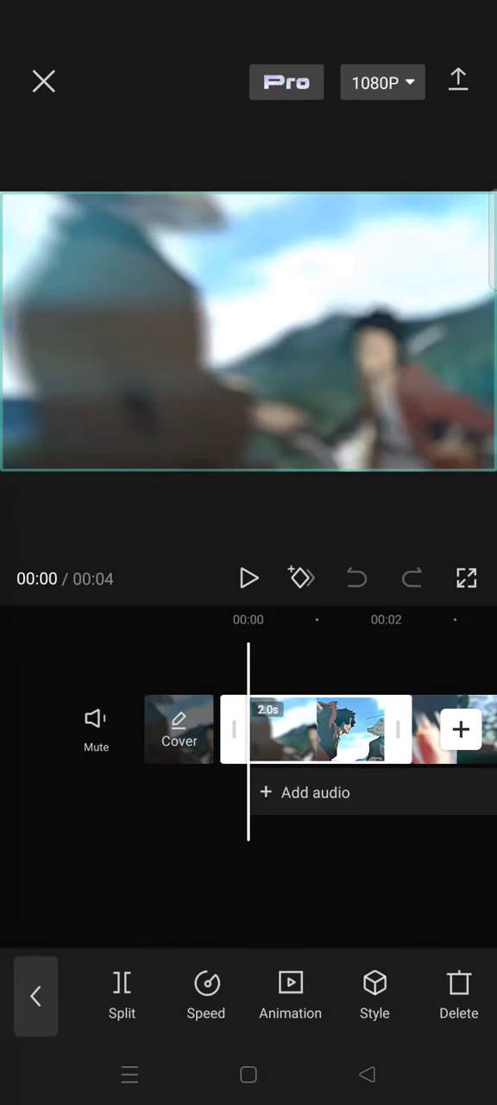
{"action": "left_click_drag", "start_coordinate": [436, 989], "coordinate": [256, 989]}
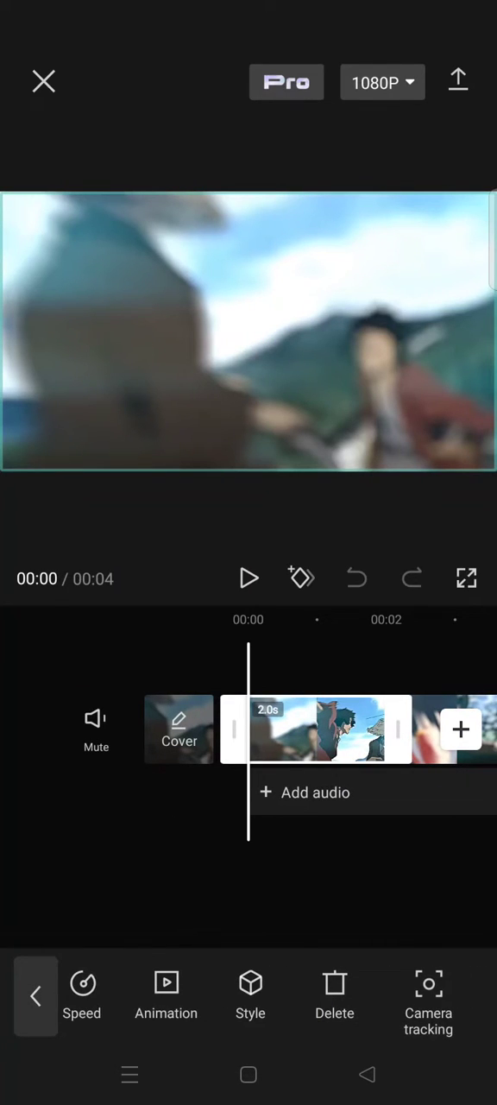
Scroll the clip edit toolbar left to reach the Replace option.
{"action": "left_click_drag", "start_coordinate": [414, 1001], "coordinate": [259, 1001]}
{"action": "mouse_move", "coordinate": [415, 1001]}
{"action": "left_mouse_down"}
{"action": "mouse_move", "coordinate": [259, 1001]}
{"action": "mouse_move", "coordinate": [328, 1002]}
{"action": "left_mouse_up"}
{"action": "left_click_drag", "start_coordinate": [402, 993], "coordinate": [311, 993]}
{"action": "left_click_drag", "start_coordinate": [389, 1010], "coordinate": [290, 1012]}
{"action": "left_click_drag", "start_coordinate": [448, 1002], "coordinate": [345, 1001]}
{"action": "mouse_move", "coordinate": [415, 1001]}
{"action": "left_mouse_down"}
{"action": "mouse_move", "coordinate": [336, 1002]}
{"action": "mouse_move", "coordinate": [281, 1012]}
{"action": "left_mouse_up"}
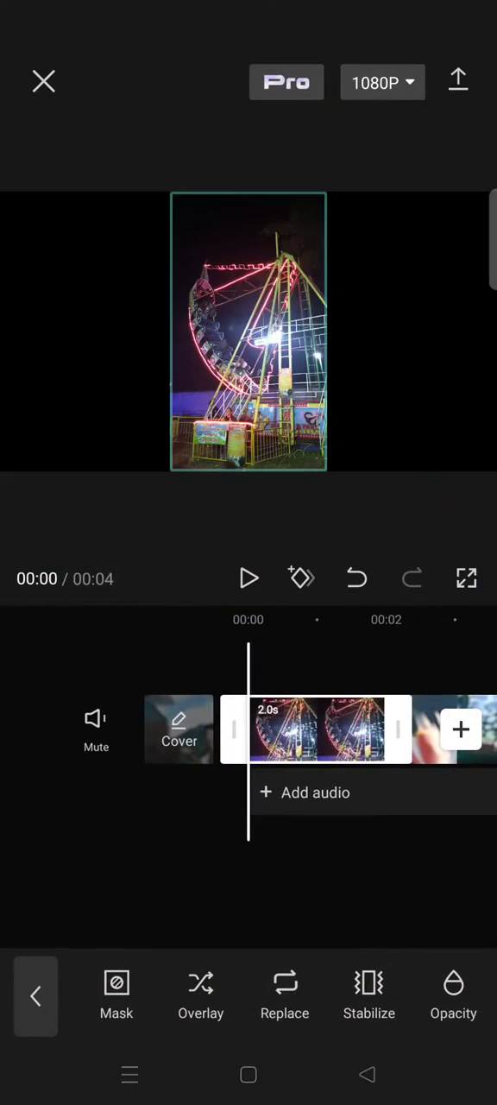
Confirm the night carnival ride video as the replacement and scrub through it.
{"action": "left_click_drag", "start_coordinate": [384, 850], "coordinate": [290, 888]}
{"action": "left_click", "coordinate": [404, 848]}
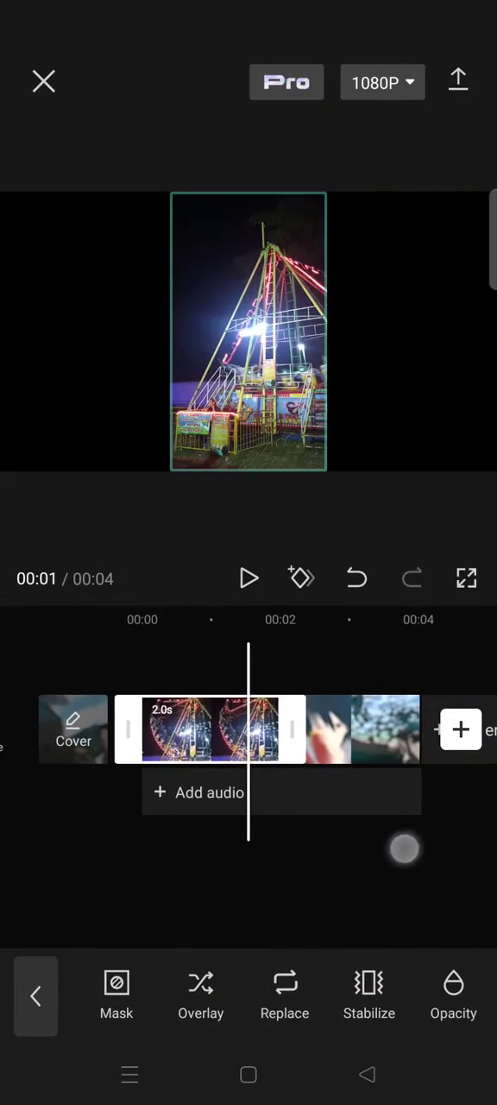
{"action": "mouse_move", "coordinate": [334, 852]}
{"action": "left_mouse_down"}
{"action": "mouse_move", "coordinate": [389, 859]}
{"action": "mouse_move", "coordinate": [359, 839]}
{"action": "left_mouse_up"}
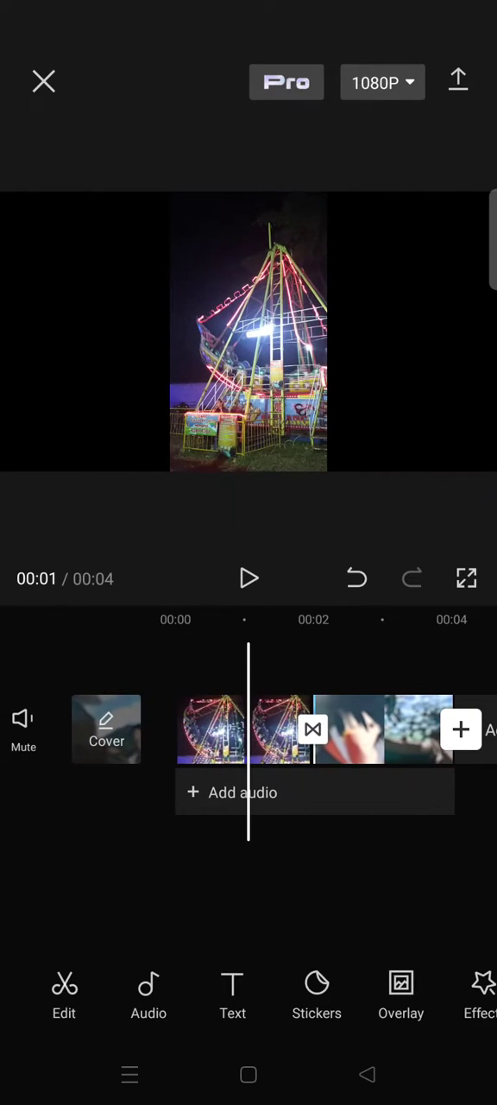
{"action": "mouse_move", "coordinate": [334, 833]}
{"action": "left_mouse_down"}
{"action": "mouse_move", "coordinate": [379, 843]}
{"action": "mouse_move", "coordinate": [350, 842]}
{"action": "mouse_move", "coordinate": [320, 850]}
{"action": "mouse_move", "coordinate": [423, 828]}
{"action": "mouse_move", "coordinate": [347, 843]}
{"action": "mouse_move", "coordinate": [311, 843]}
{"action": "left_mouse_up"}
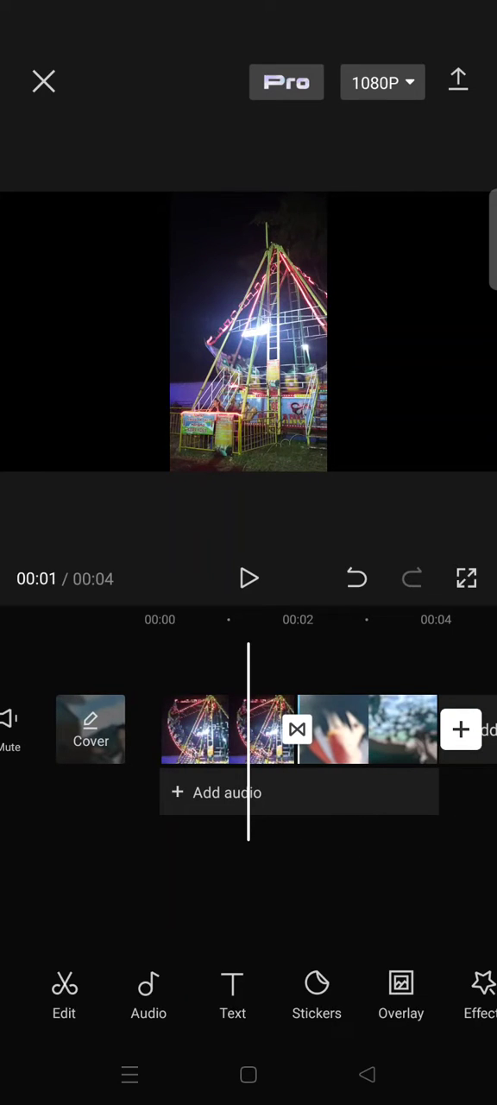